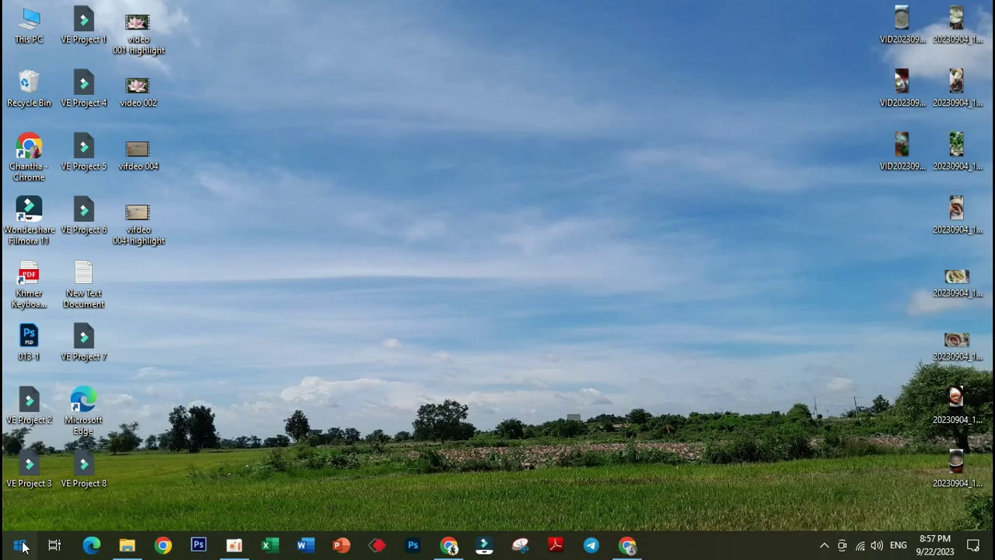
# - Launch Registry Editor by running regedit, and maximize its window
pyautogui.click(21, 546)
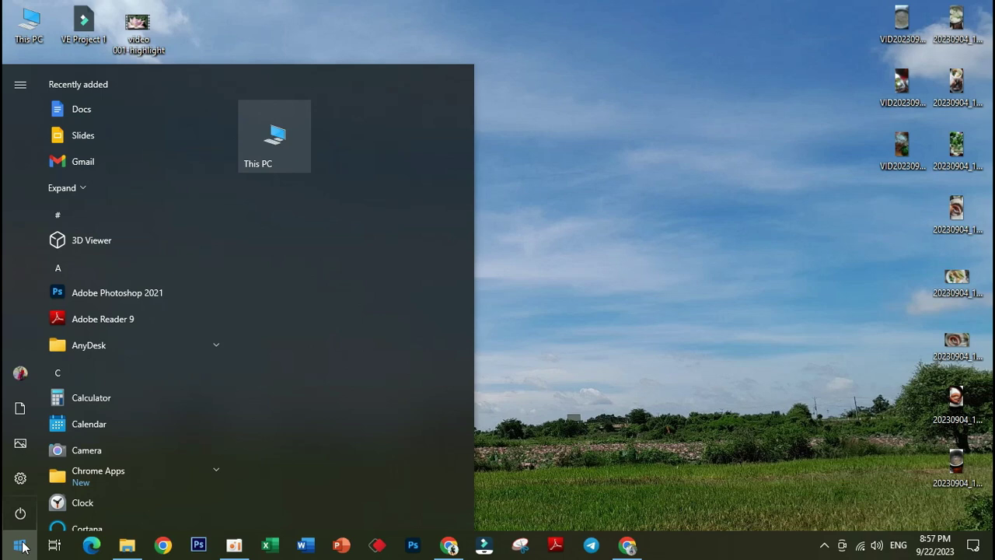
pyautogui.press('super+r')
pyautogui.press('BackSpace')
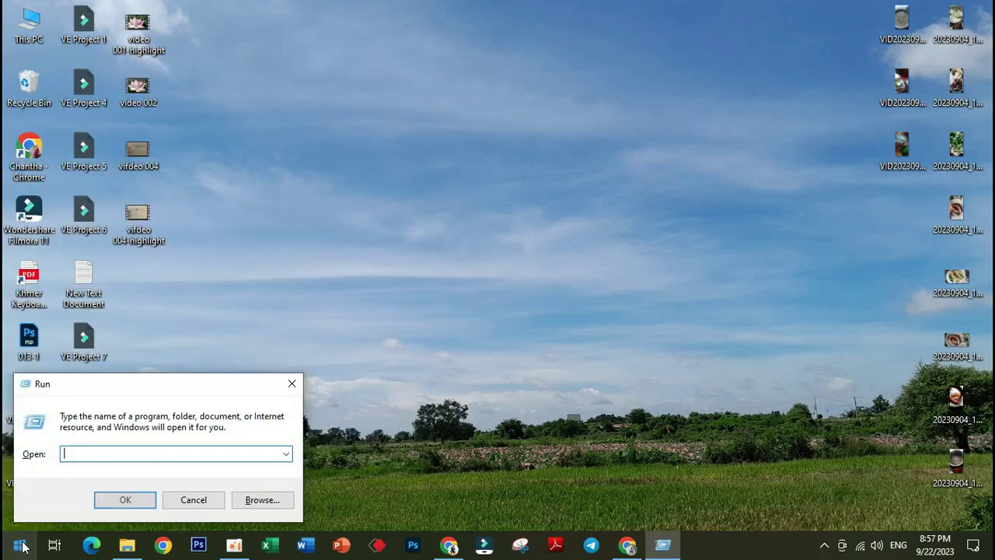
pyautogui.write('rededit')
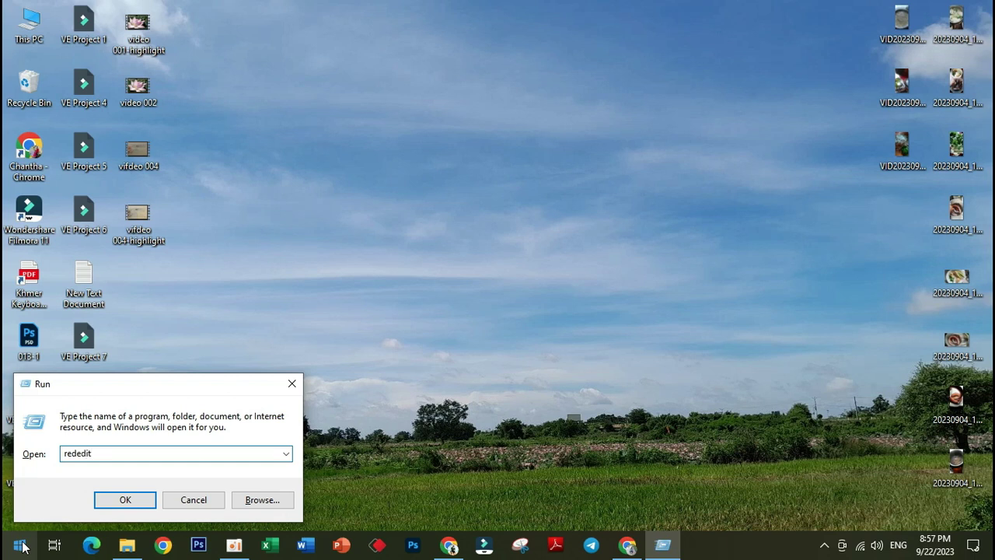
pyautogui.press('BackSpace')
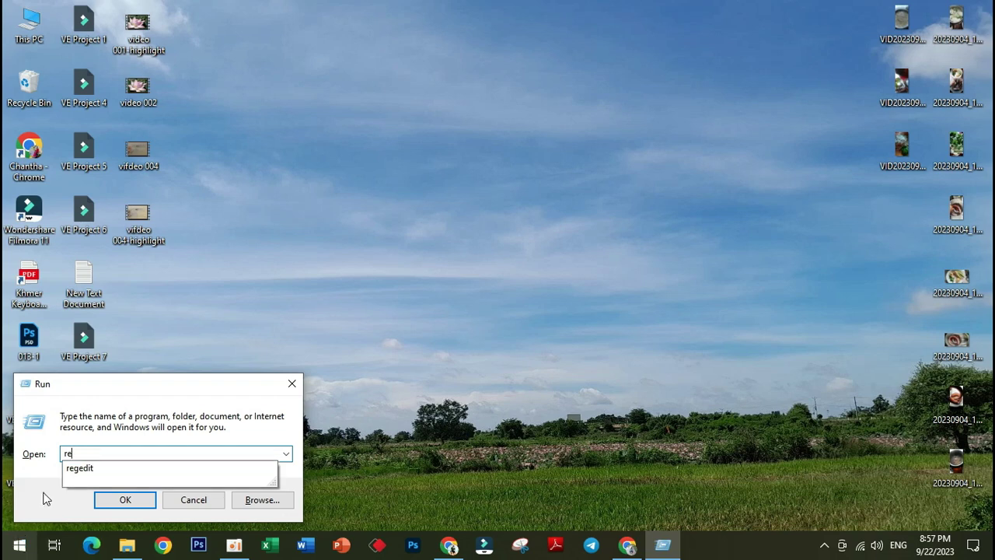
pyautogui.click(72, 470)
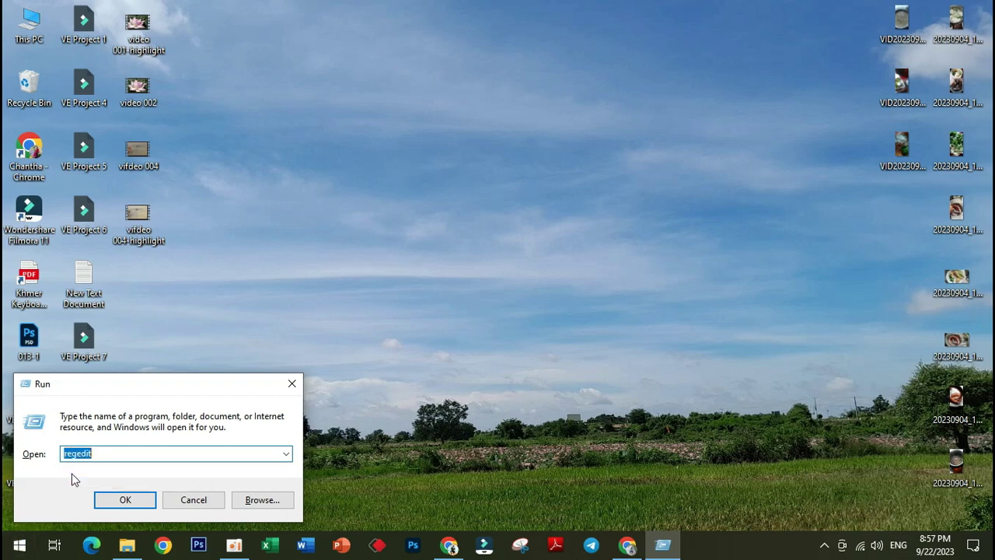
pyautogui.click(144, 505)
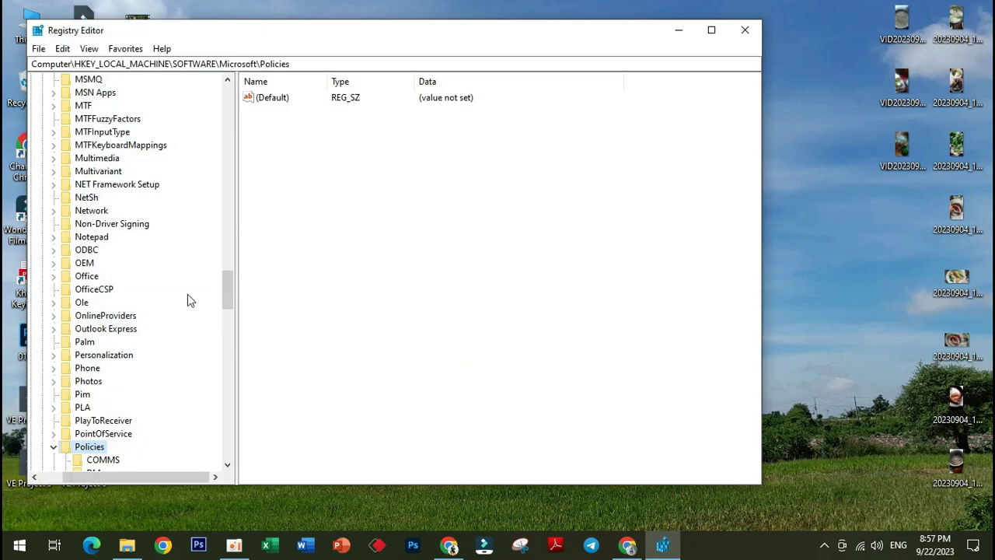
pyautogui.click(712, 29)
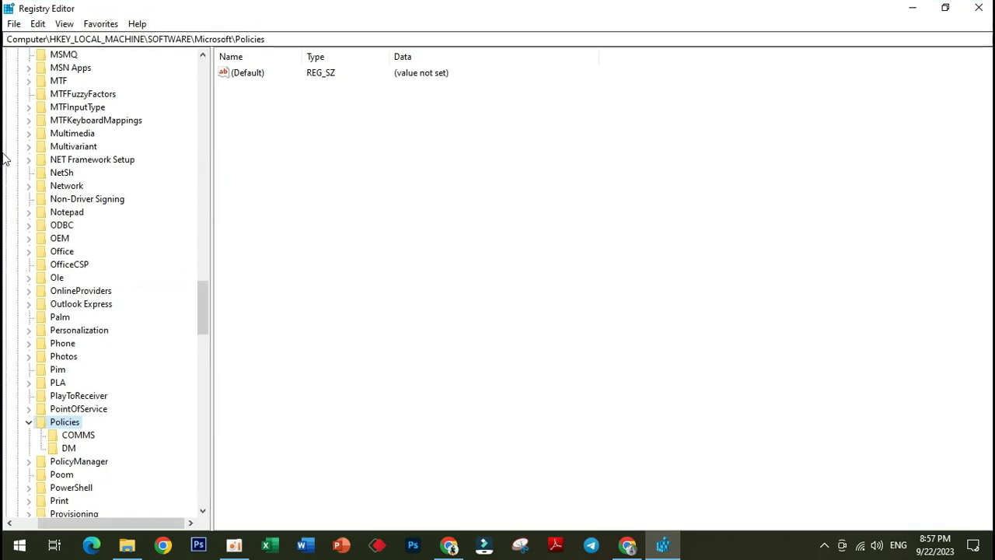
# - Collapse the Policies, Microsoft, SOFTWARE and HKEY_LOCAL_MACHINE branches so the tree shows only the root keys
pyautogui.click(29, 423)
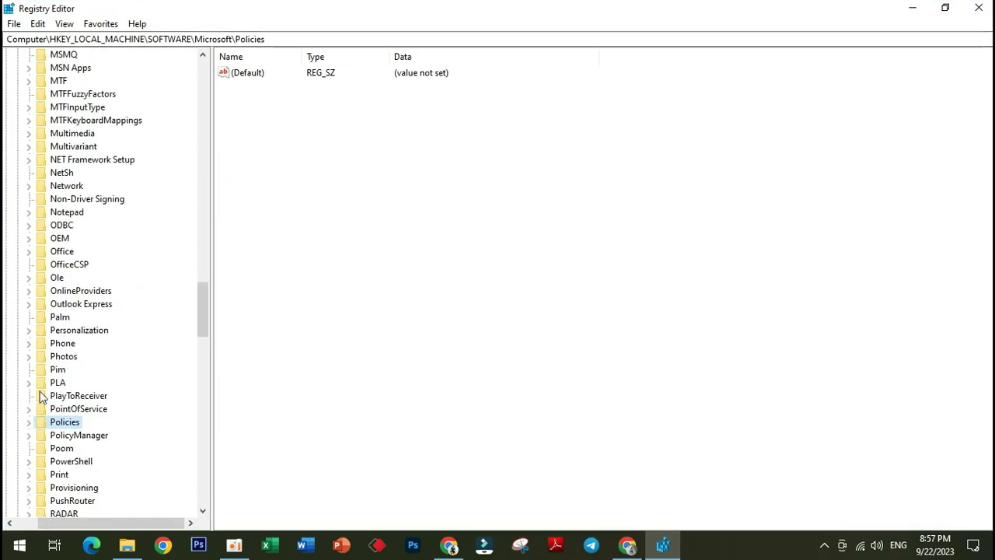
pyautogui.scroll(8, 91, 213)
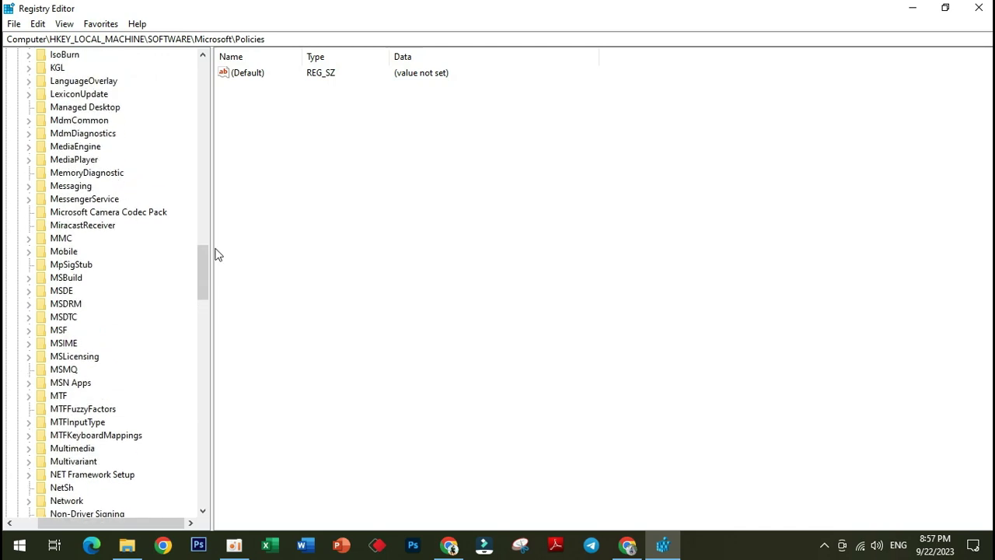
pyautogui.moveTo(199, 288); pyautogui.dragTo(238, 84)
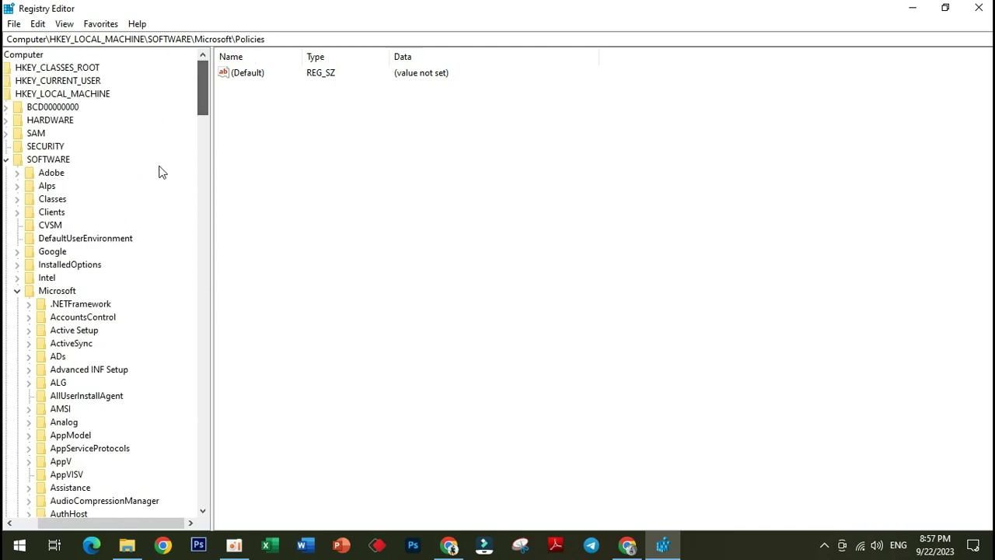
pyautogui.click(19, 294)
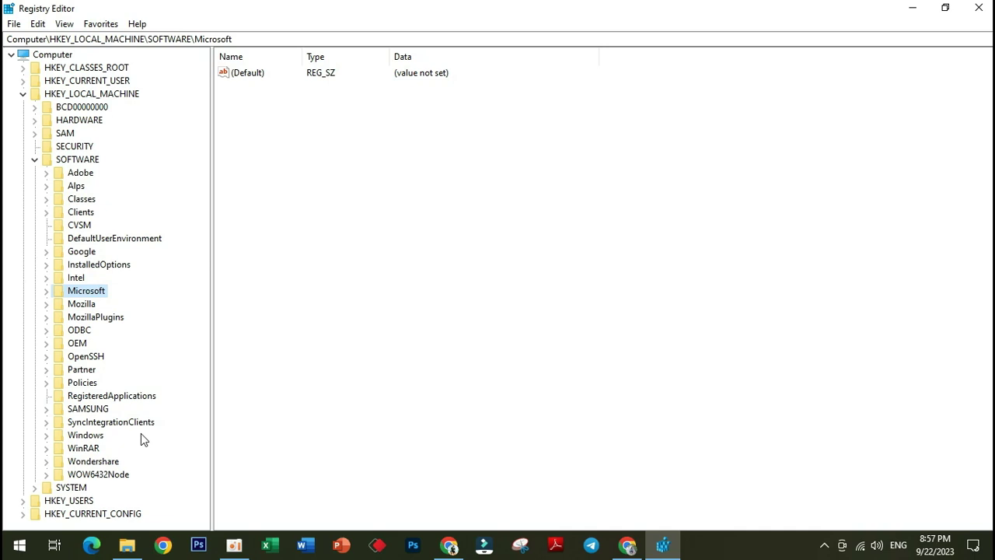
pyautogui.click(34, 159)
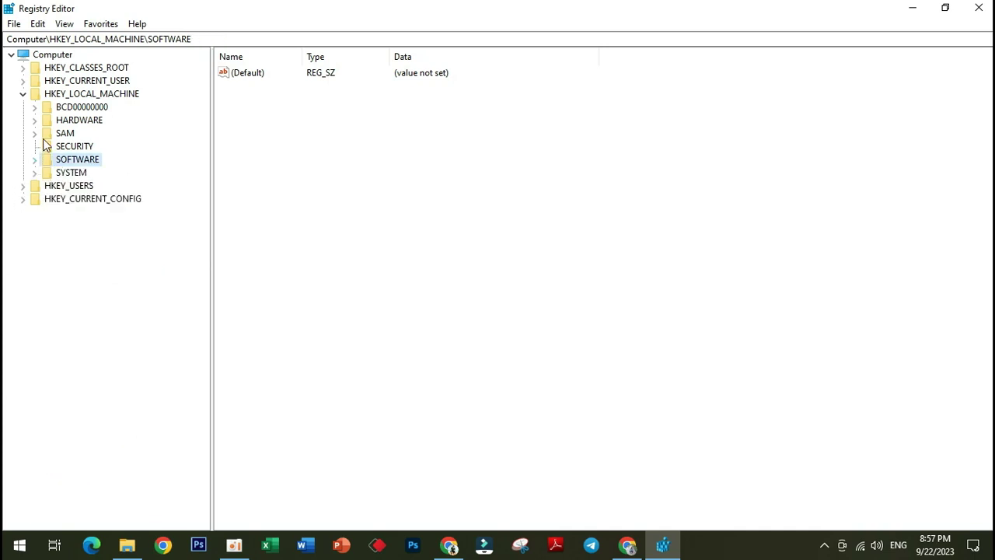
pyautogui.click(23, 94)
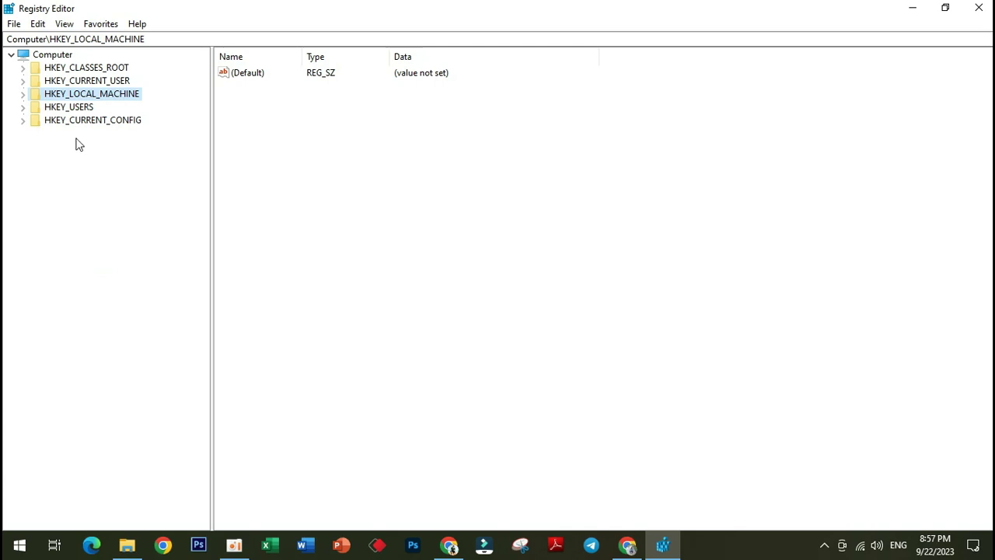
pyautogui.click(23, 82)
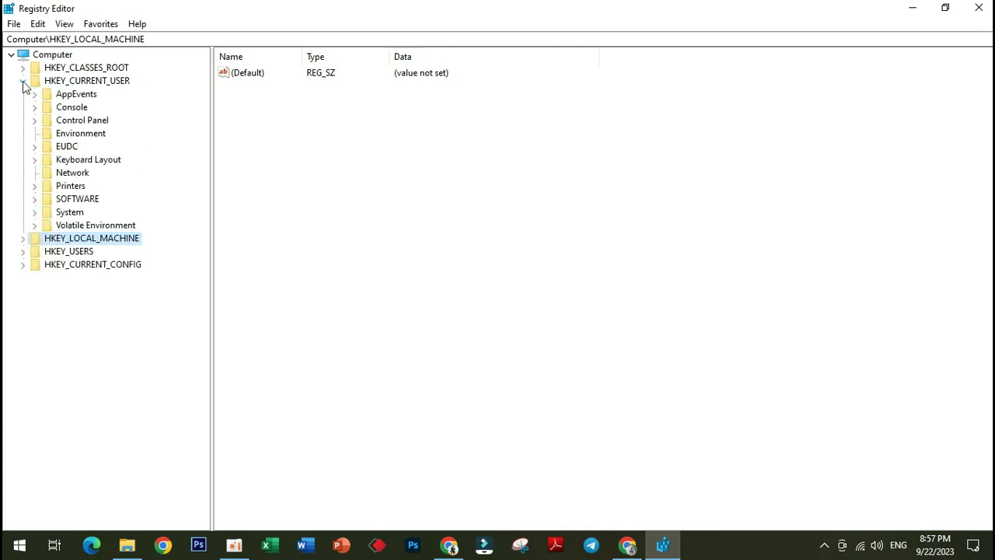
pyautogui.click(35, 200)
pyautogui.scroll(-1, 113, 282)
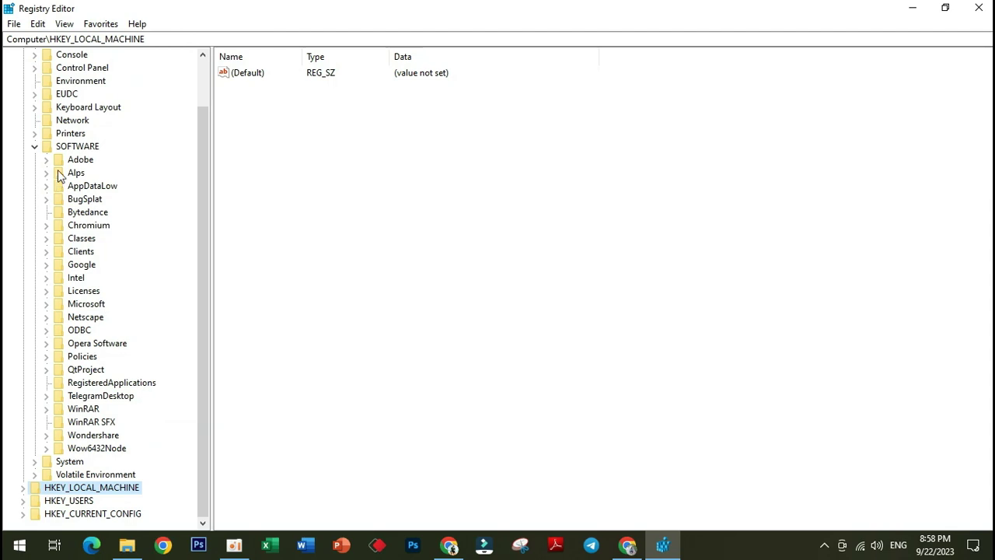
pyautogui.click(35, 146)
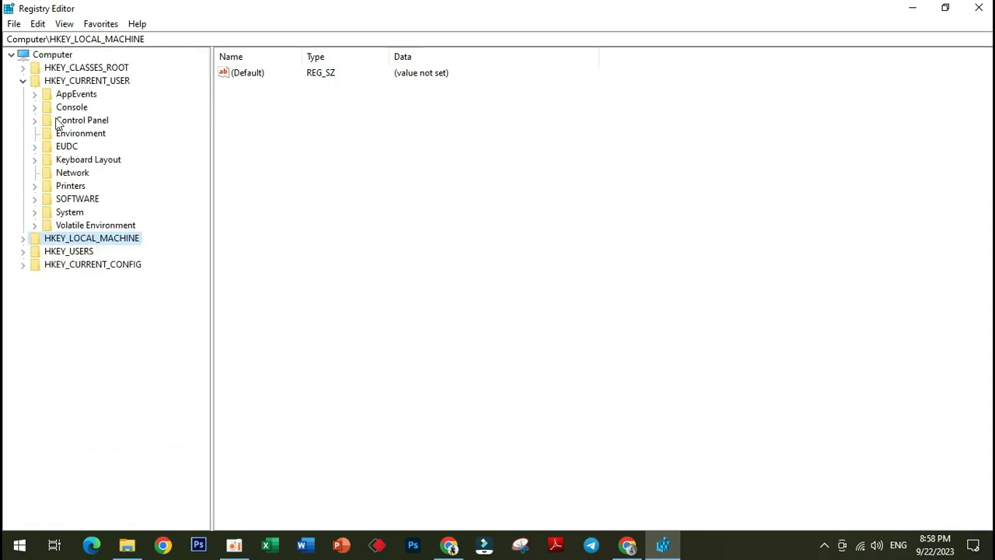
pyautogui.click(23, 82)
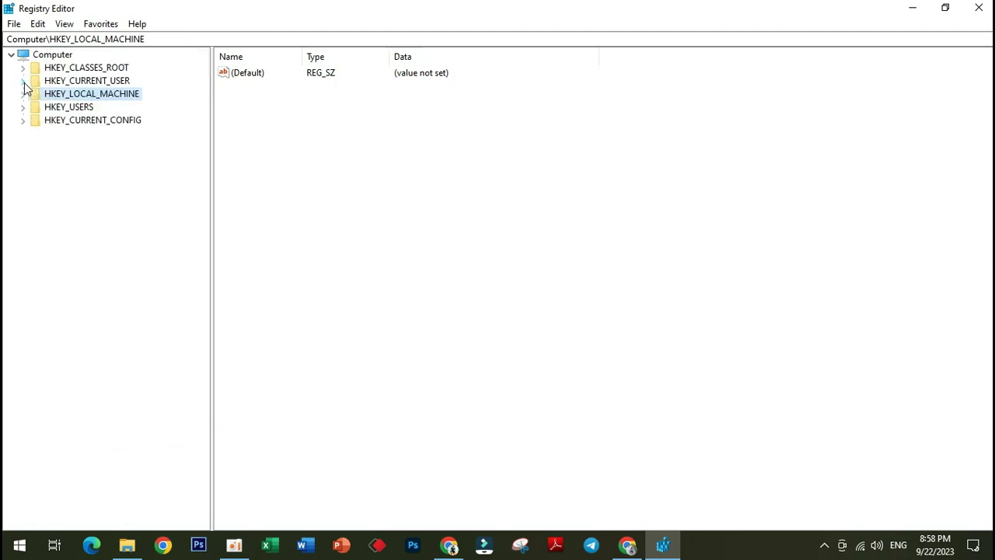
pyautogui.click(22, 122)
pyautogui.click(24, 122)
# - Expand HKEY_CURRENT_USER and examine its Network key and the subkeys under SOFTWARE
pyautogui.click(23, 81)
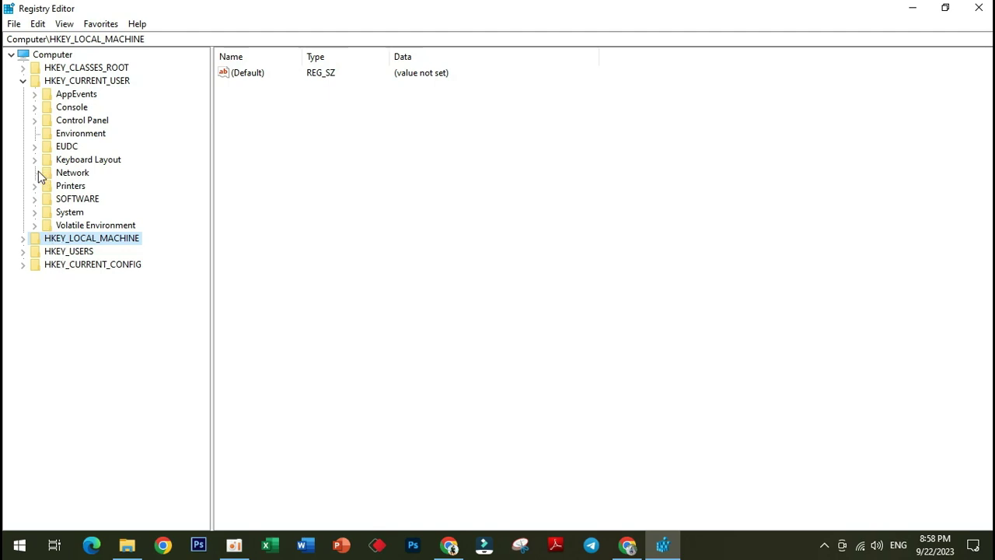
pyautogui.click(72, 174)
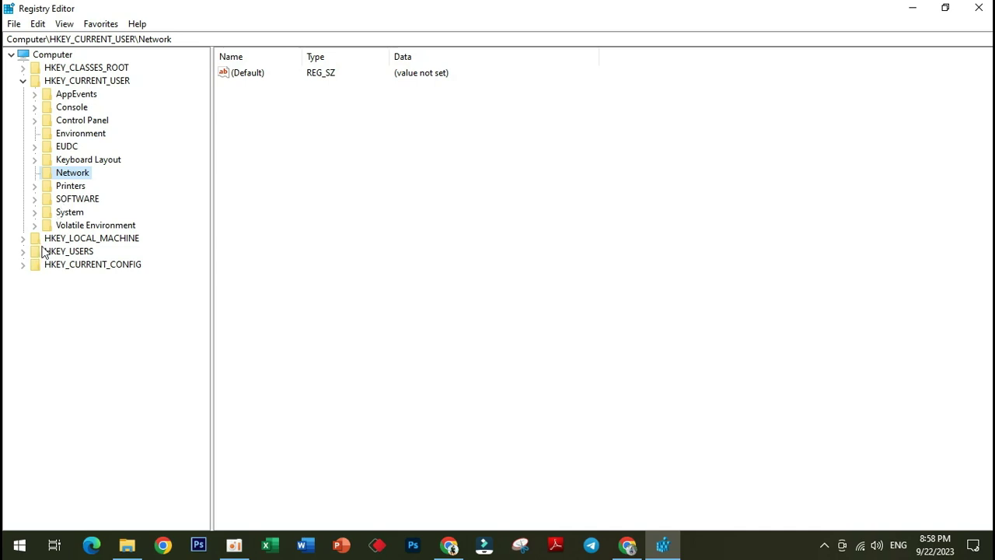
pyautogui.click(34, 199)
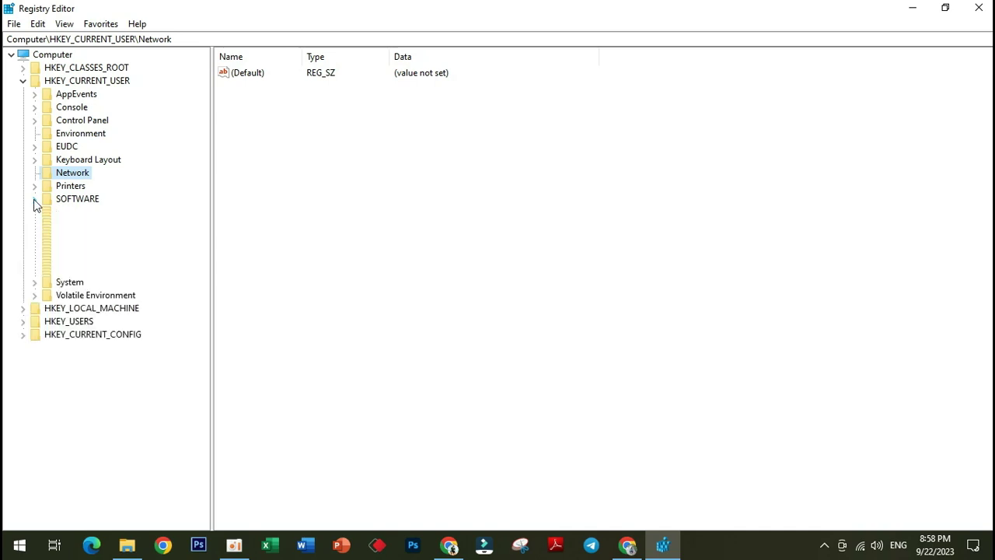
pyautogui.scroll(-1, 99, 315)
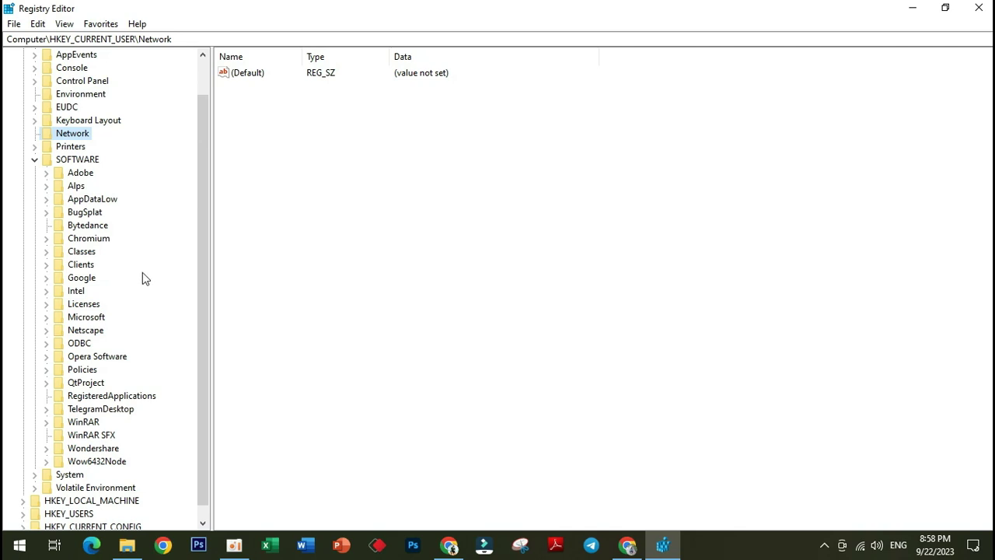
pyautogui.scroll(-1, 134, 294)
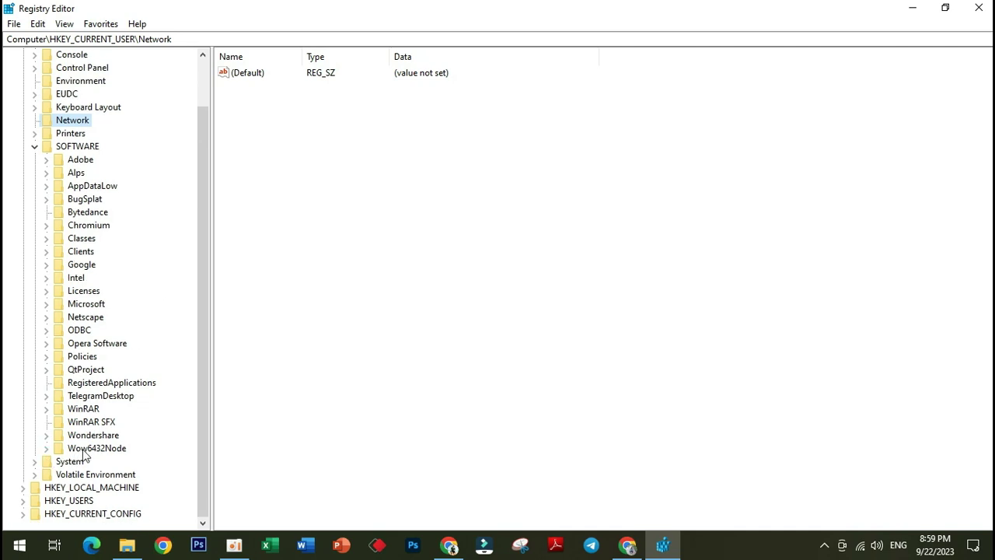
pyautogui.click(234, 544)
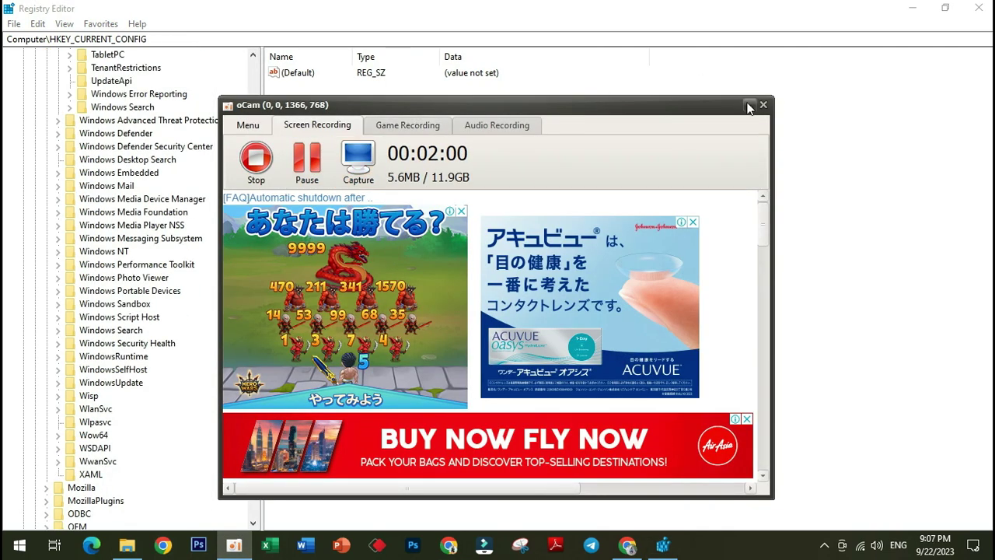
pyautogui.click(749, 105)
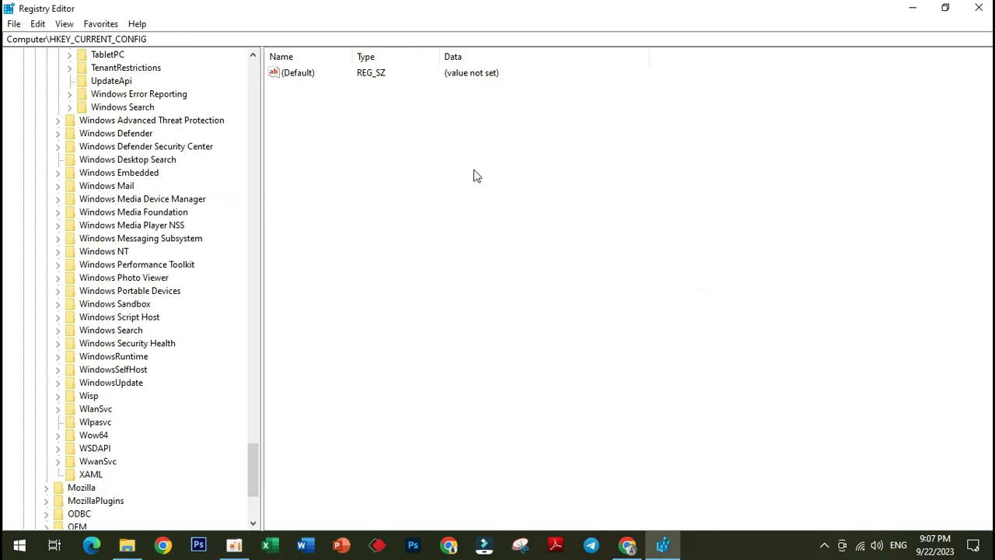
# - Expand the Windows NT key under HKEY_LOCAL_MACHINE\SOFTWARE\Microsoft and open its CurrentVersion subkey
pyautogui.click(58, 252)
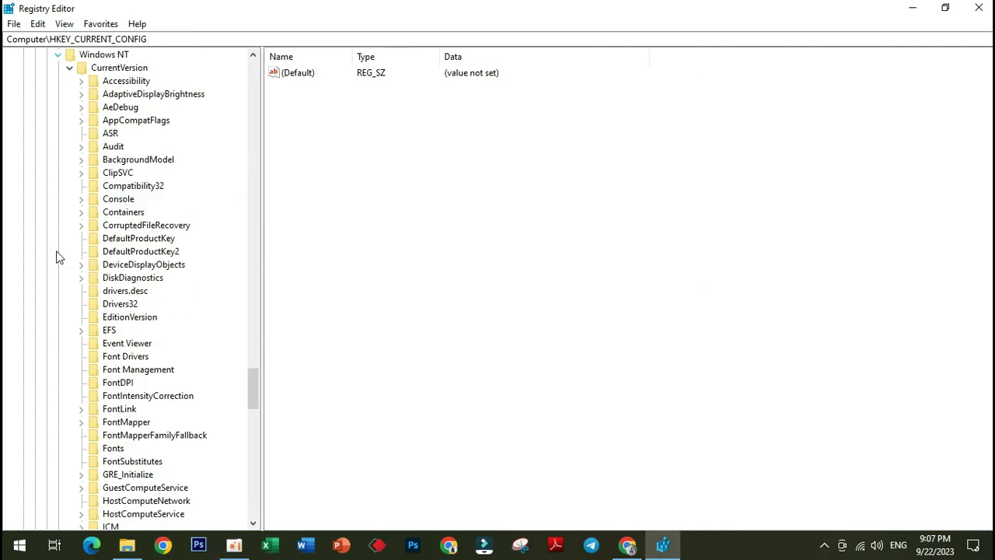
pyautogui.scroll(-2, 200, 354)
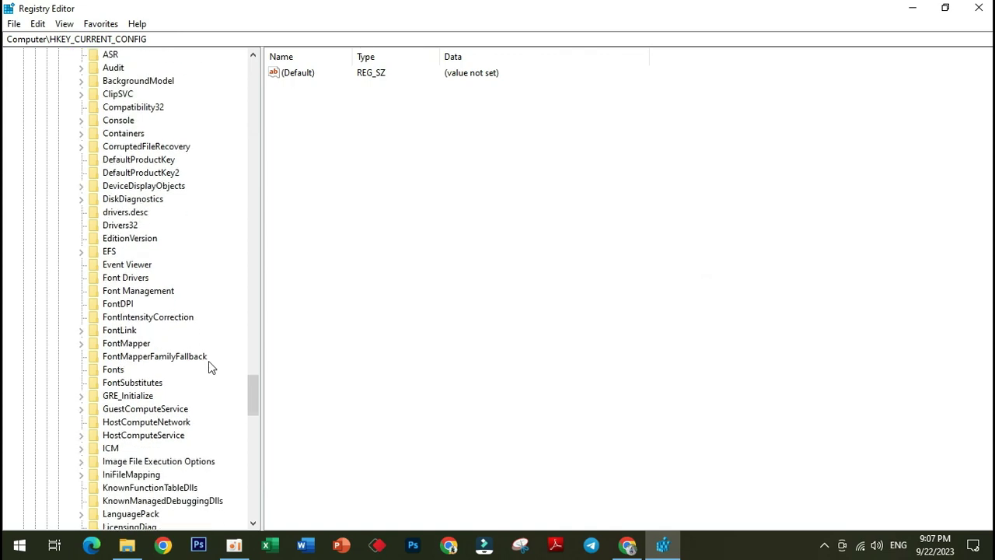
pyautogui.scroll(-2, 209, 366)
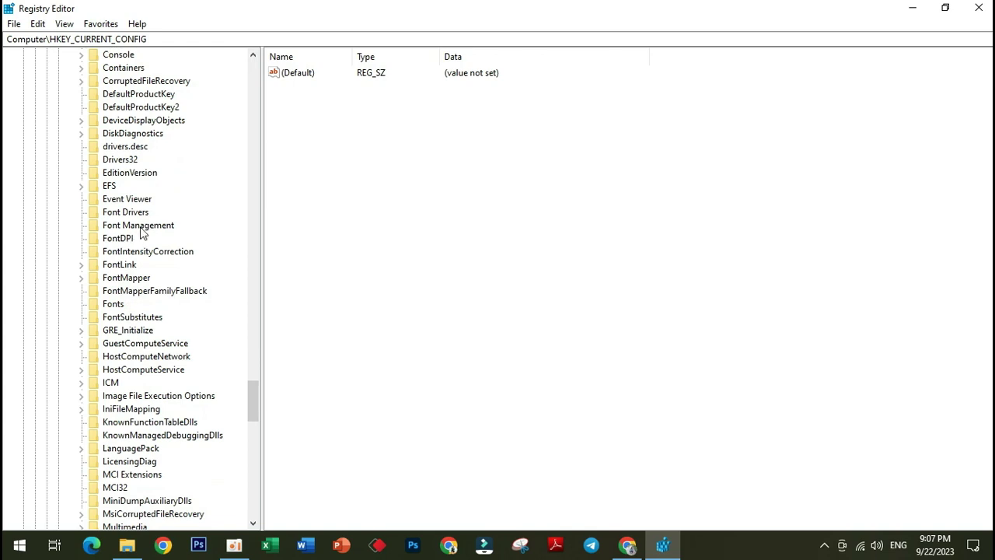
pyautogui.scroll(1, 194, 222)
pyautogui.scroll(6, 191, 227)
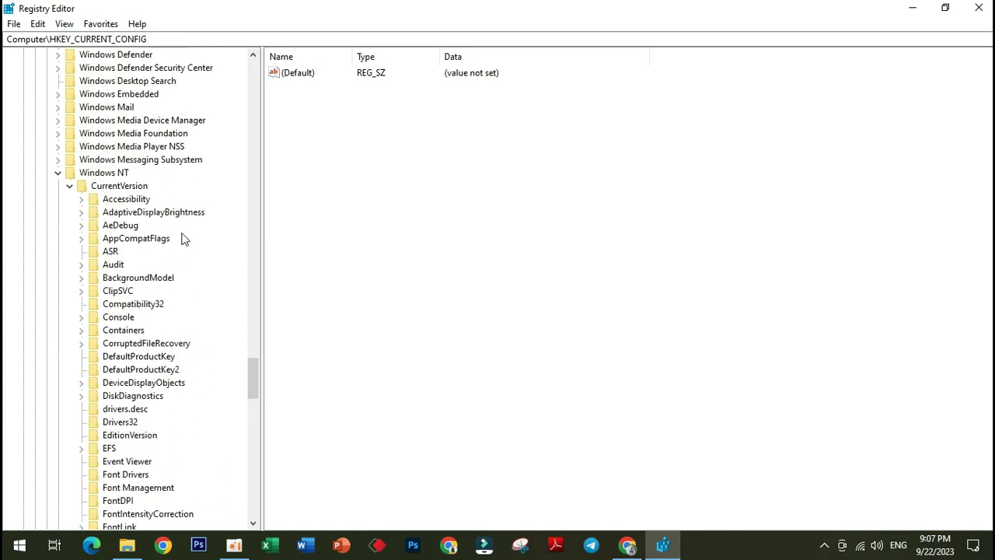
pyautogui.click(123, 188)
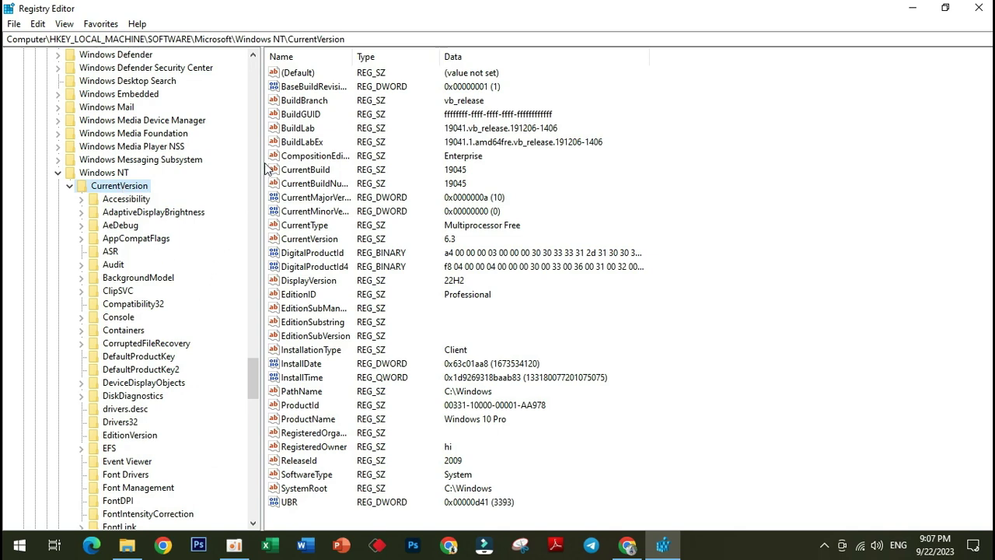
# - Examine the build and version entries of the CurrentVersion key, including BuildLabEx, CurrentBuild and the current minor version number
pyautogui.click(318, 104)
pyautogui.click(303, 143)
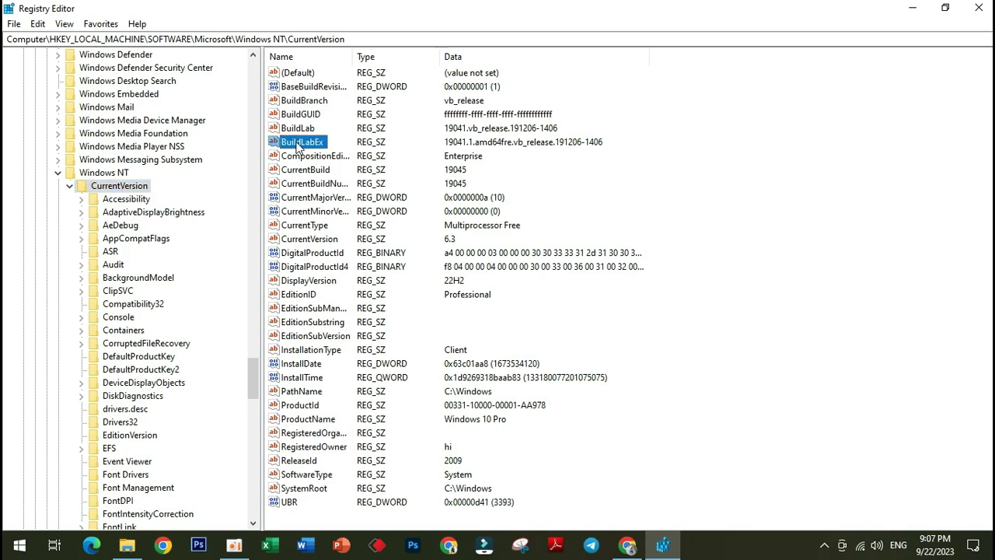
pyautogui.click(490, 123)
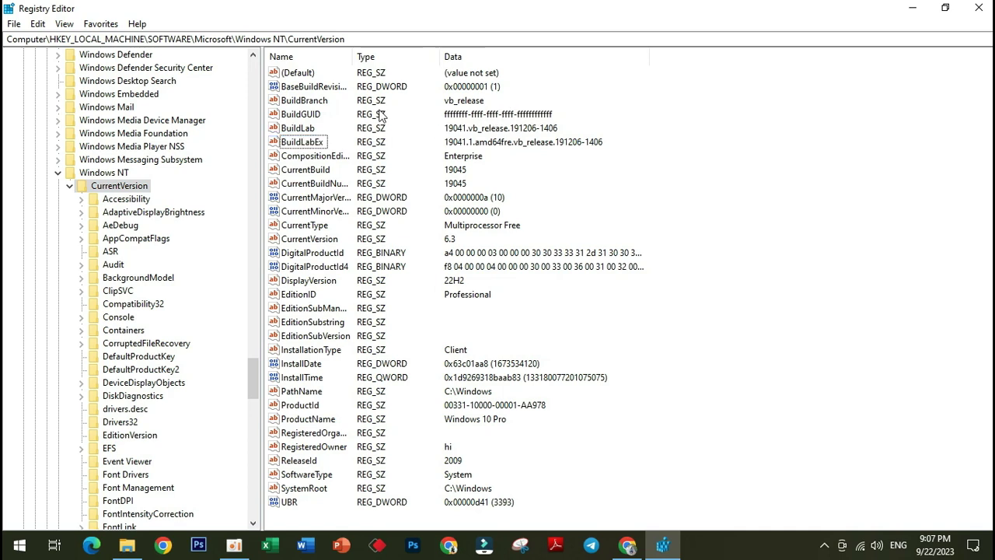
pyautogui.click(309, 169)
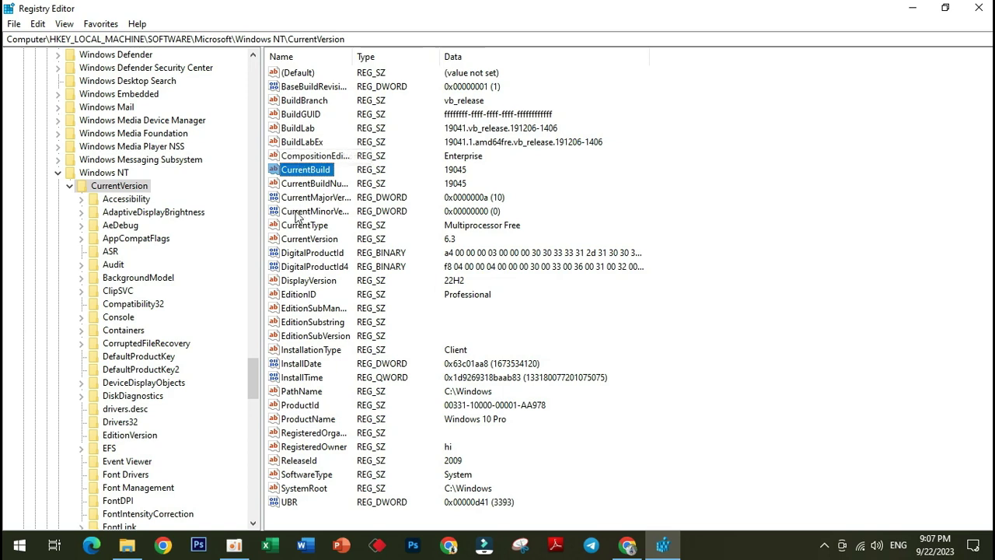
pyautogui.click(300, 212)
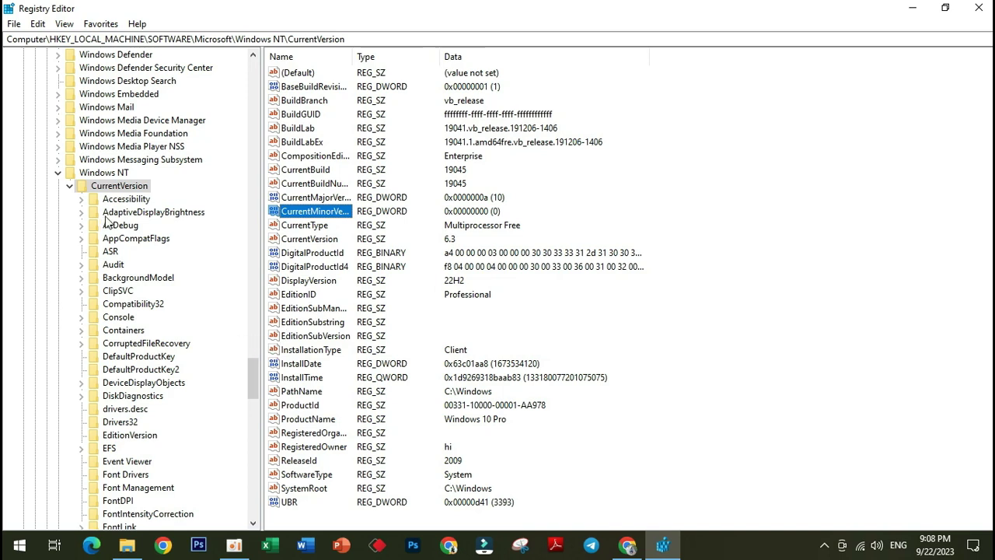
# - Leave the CurrentVersion key and collapse the SOFTWARE and HKEY_LOCAL_MACHINE branches, leaving only the root keys listed
pyautogui.click(178, 160)
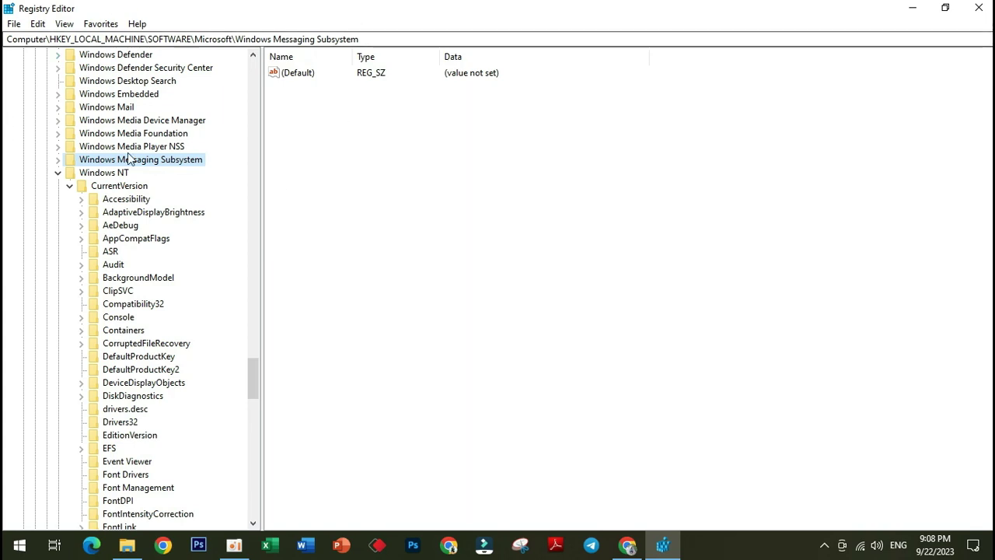
pyautogui.scroll(11, 218, 177)
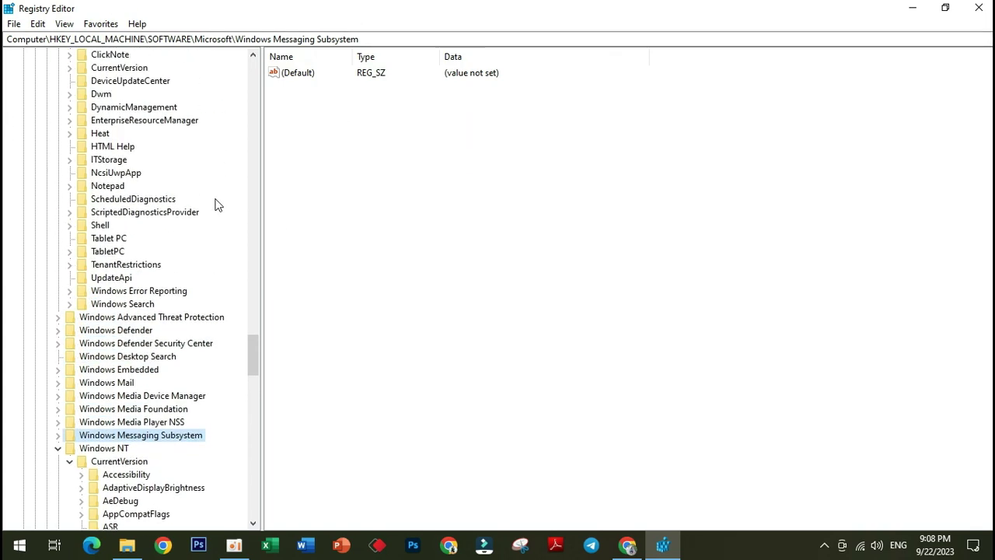
pyautogui.scroll(10, 231, 203)
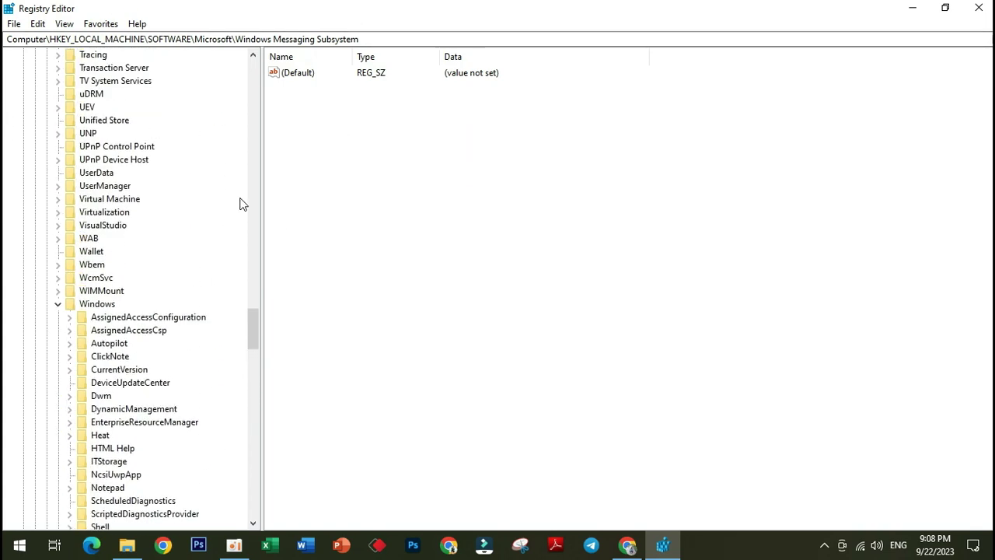
pyautogui.scroll(5, 253, 206)
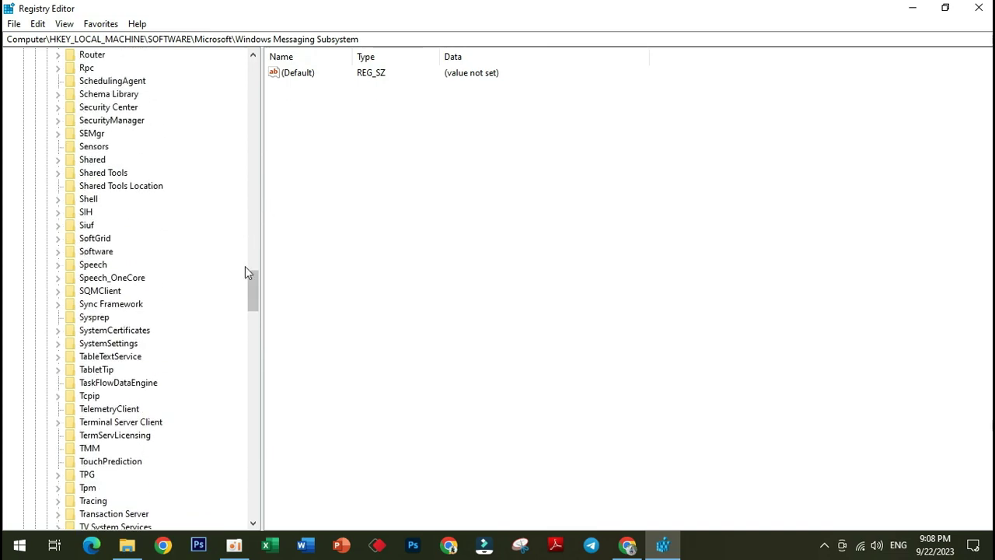
pyautogui.scroll(1, 253, 291)
pyautogui.moveTo(253, 291); pyautogui.dragTo(261, 68)
pyautogui.click(35, 162)
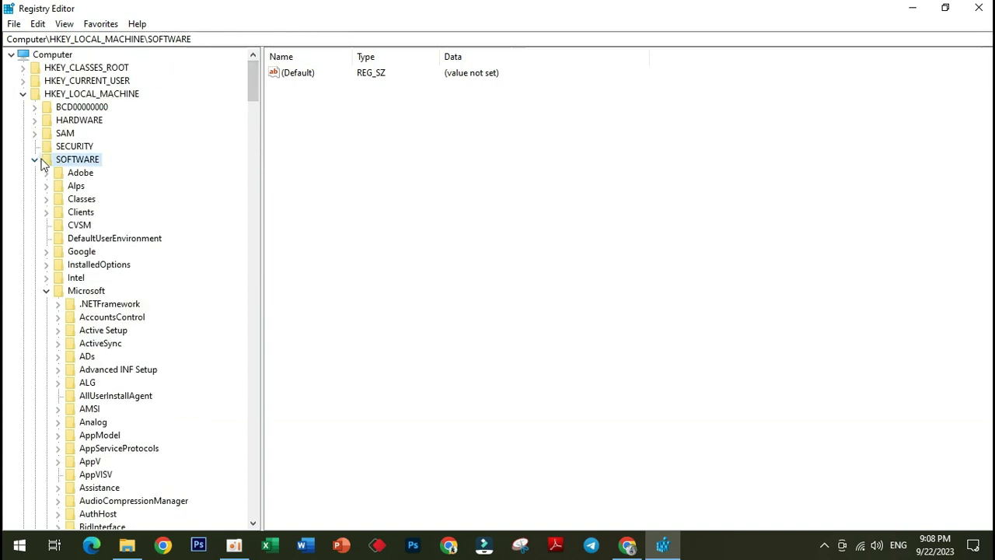
pyautogui.click(35, 162)
pyautogui.click(24, 94)
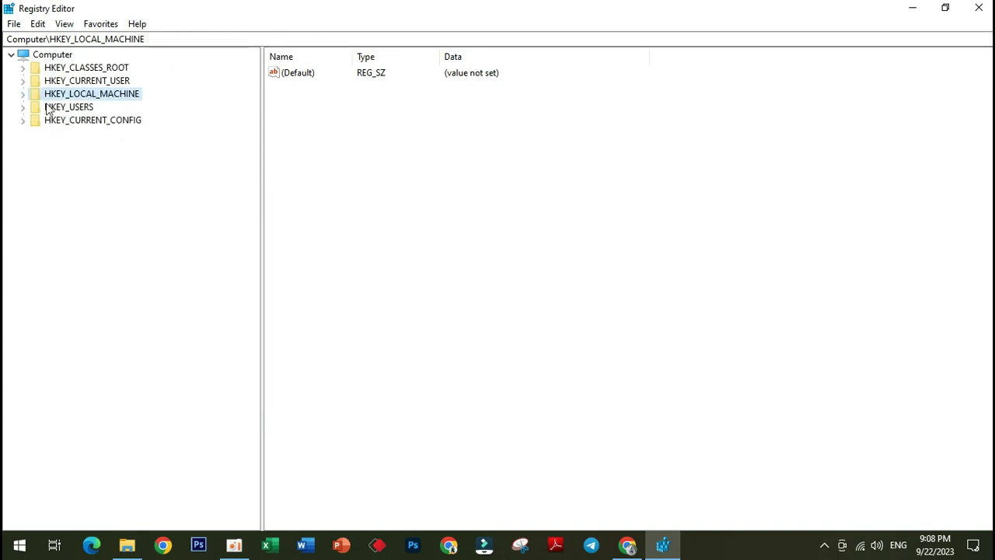
# - Expand HKEY_CURRENT_USER and its SOFTWARE key to view the subkeys, and restore the Registry Editor window from full screen
pyautogui.click(103, 81)
pyautogui.click(23, 82)
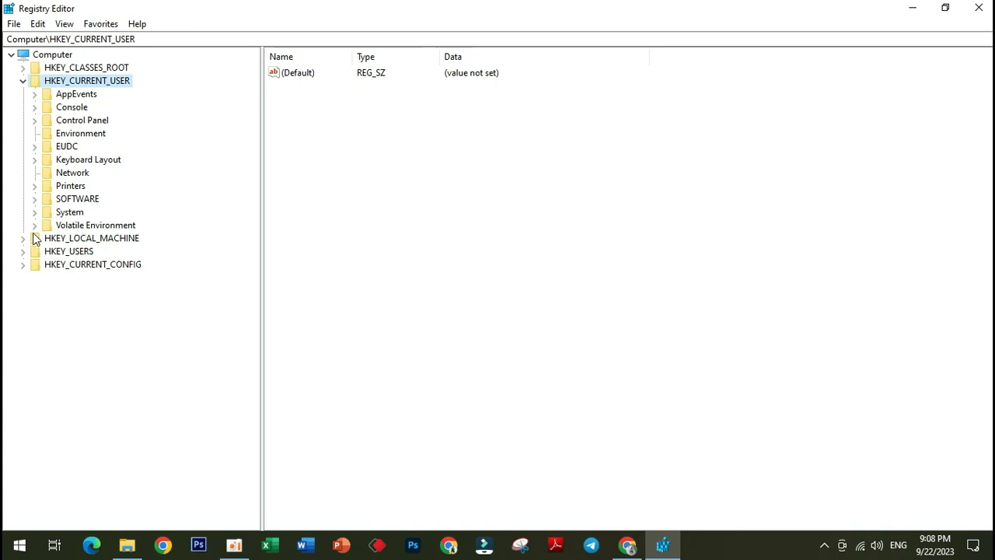
pyautogui.click(35, 199)
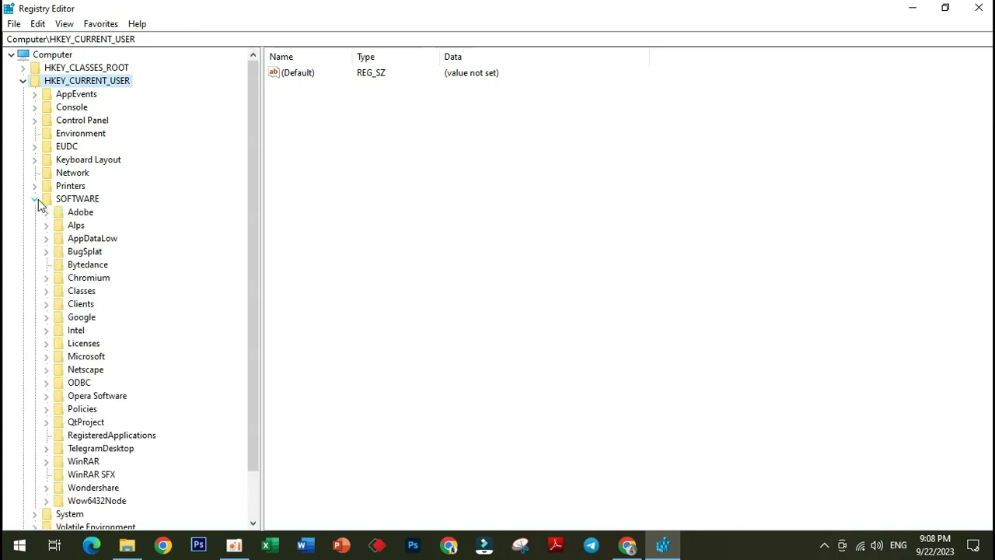
pyautogui.scroll(-2, 120, 288)
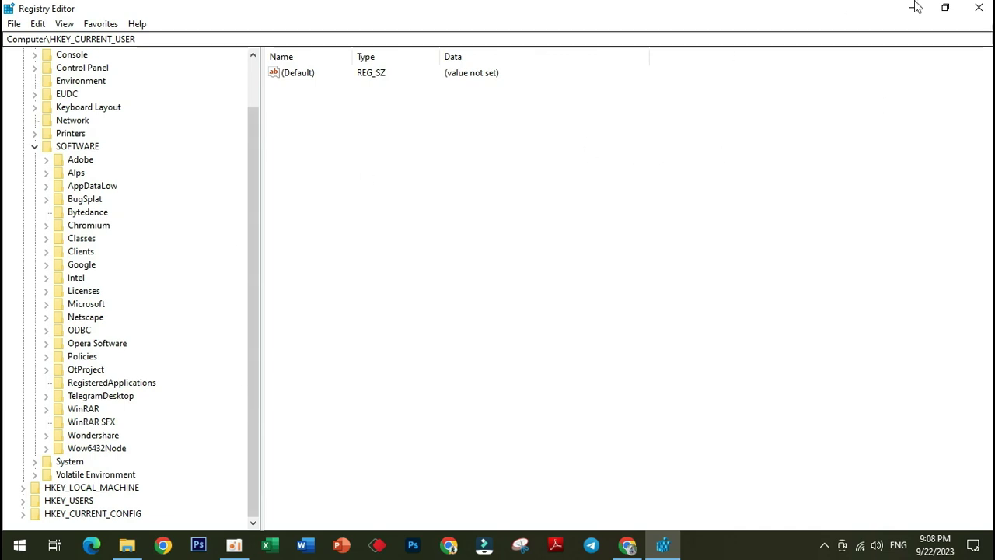
pyautogui.click(945, 7)
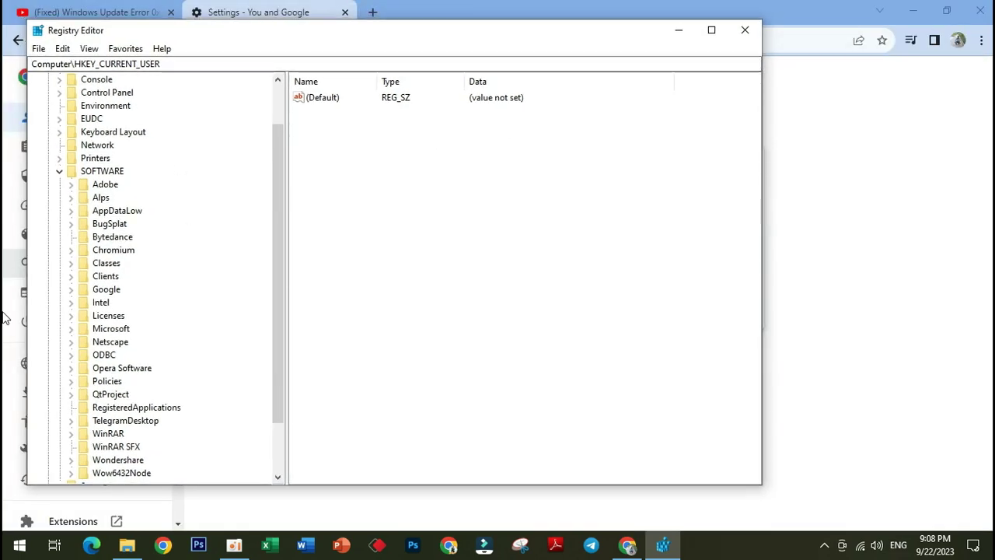